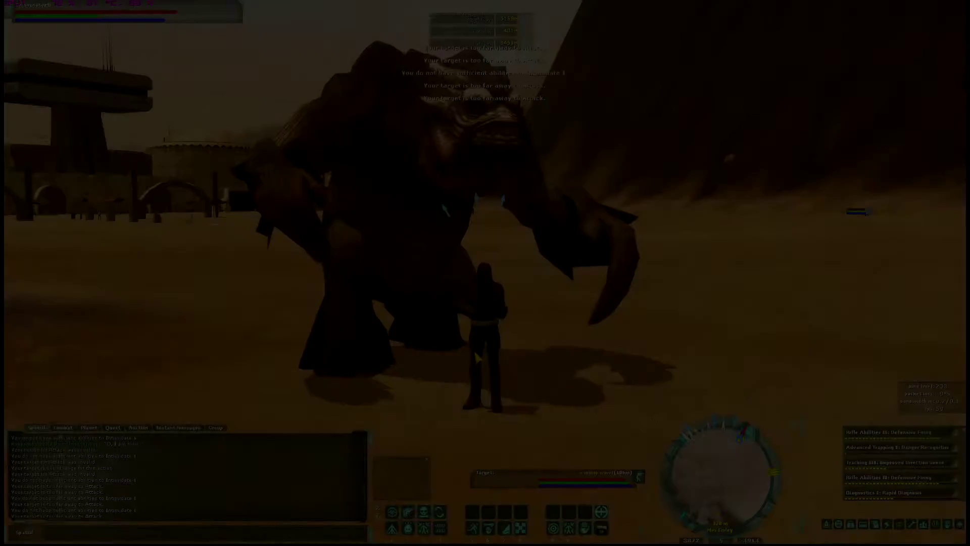
Step: Cycle nearby targets to a minor worrt and try attacking it
key(Tab)
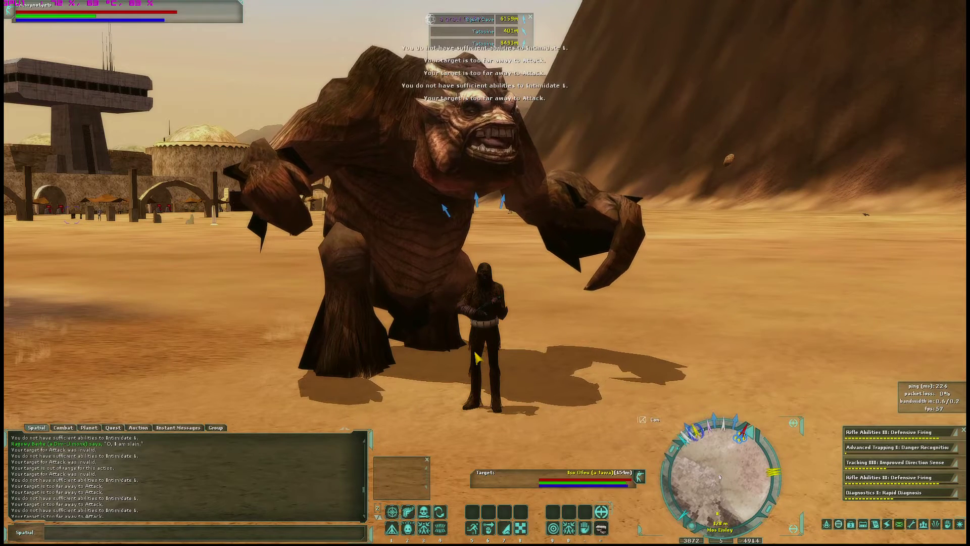
key(Tab)
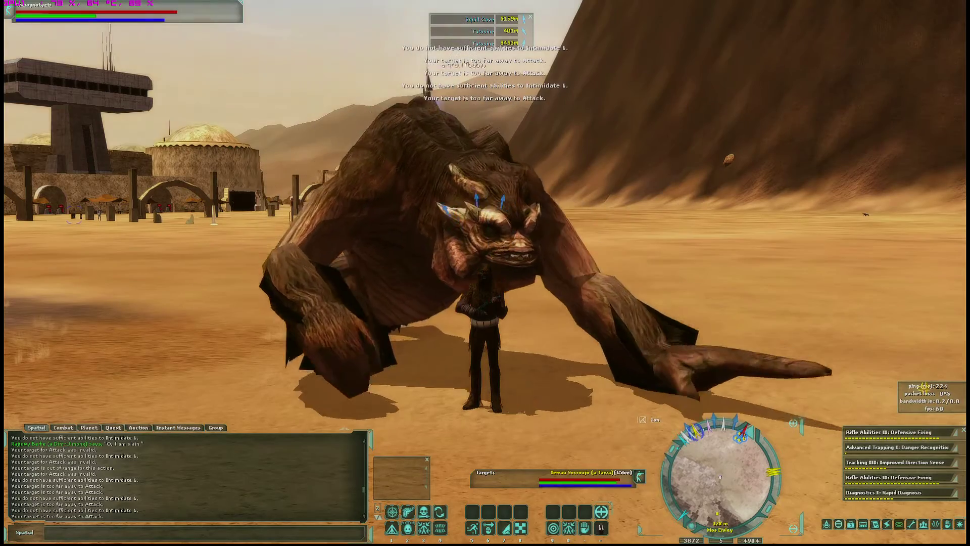
key(Tab)
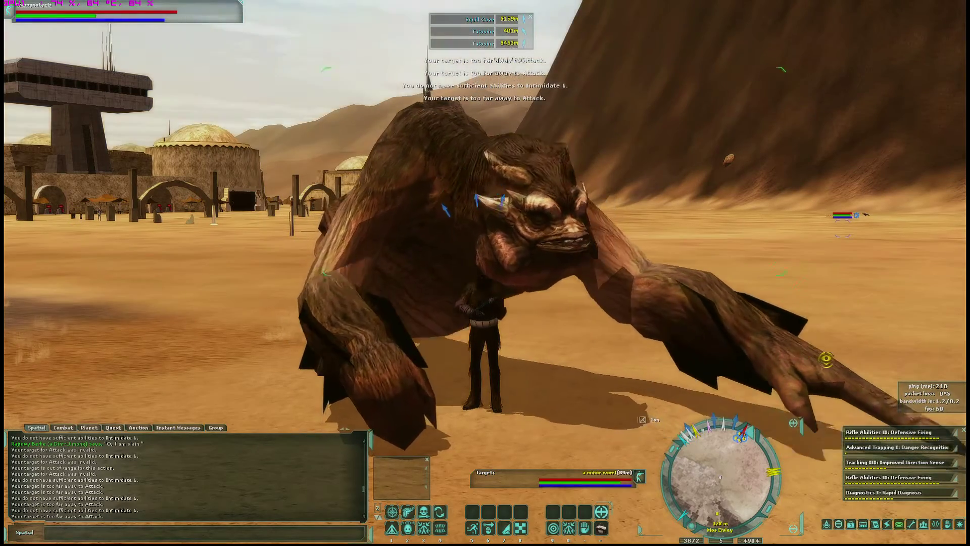
key(1)
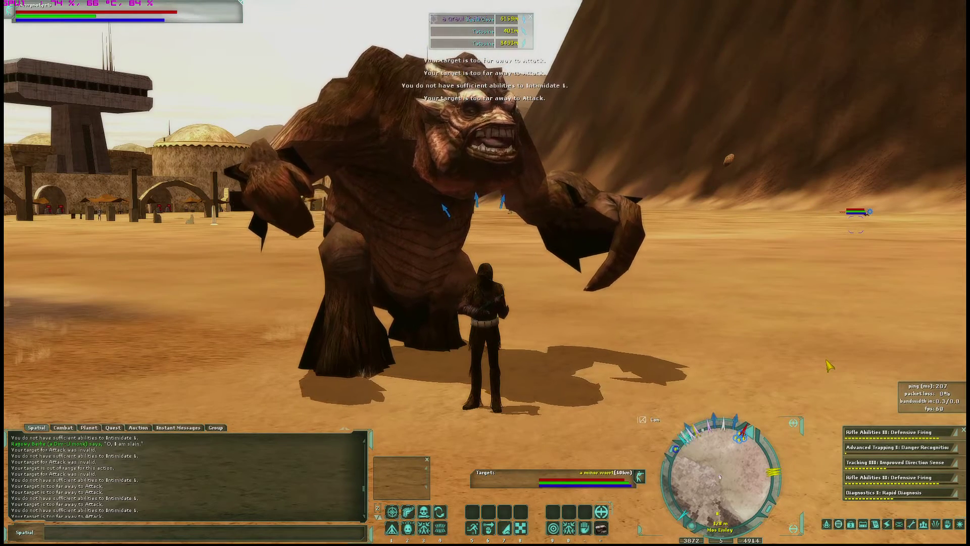
Step: Cycle through the Jawa targets back to the worrt, then switch to the forum thread
key(Tab)
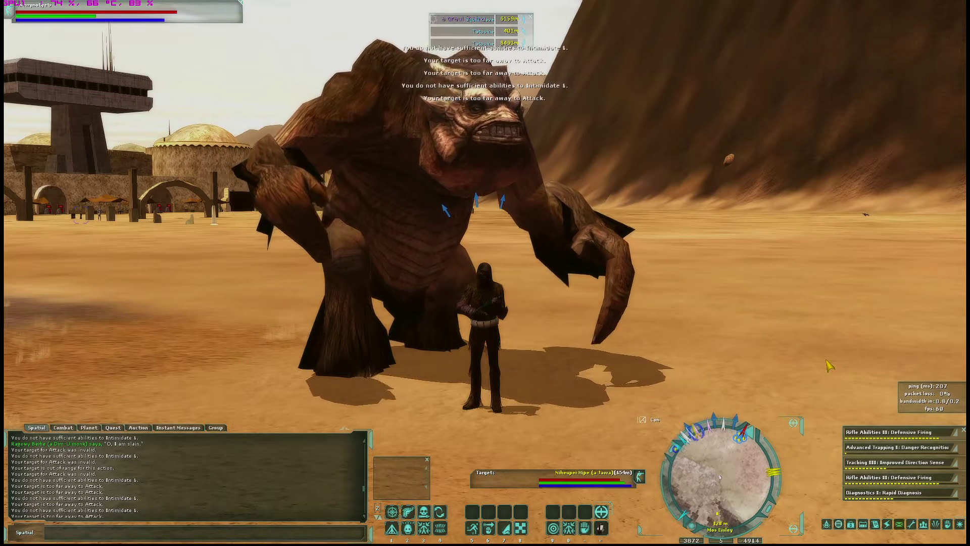
key(Tab)
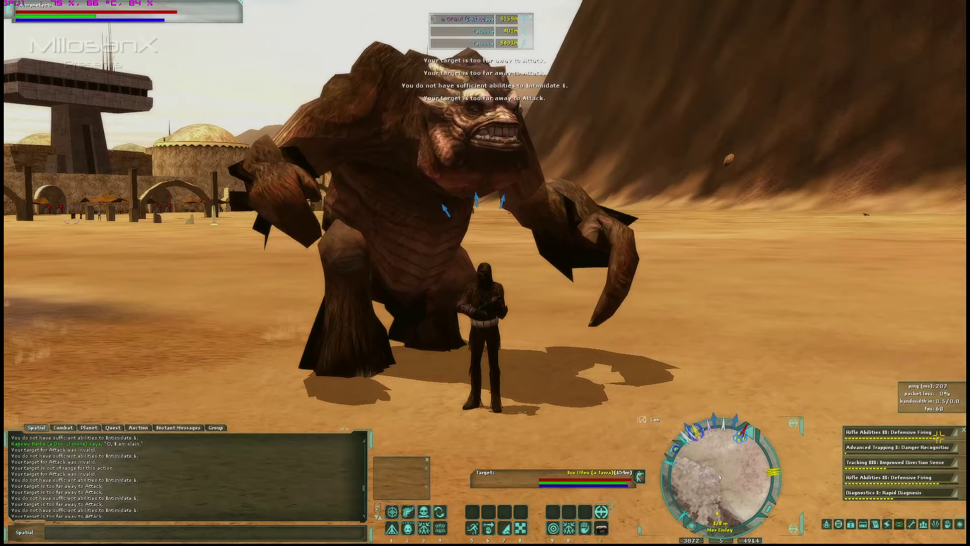
key(Tab)
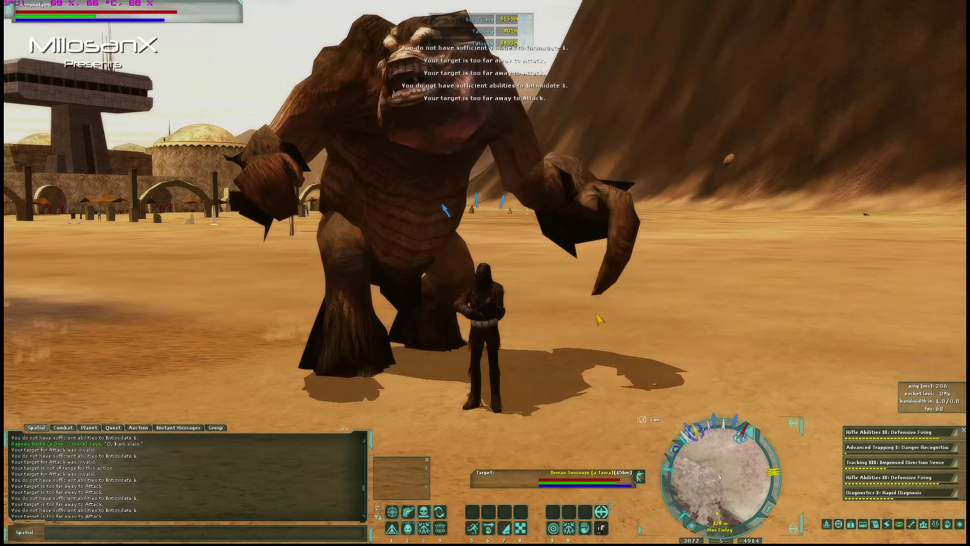
key(Tab)
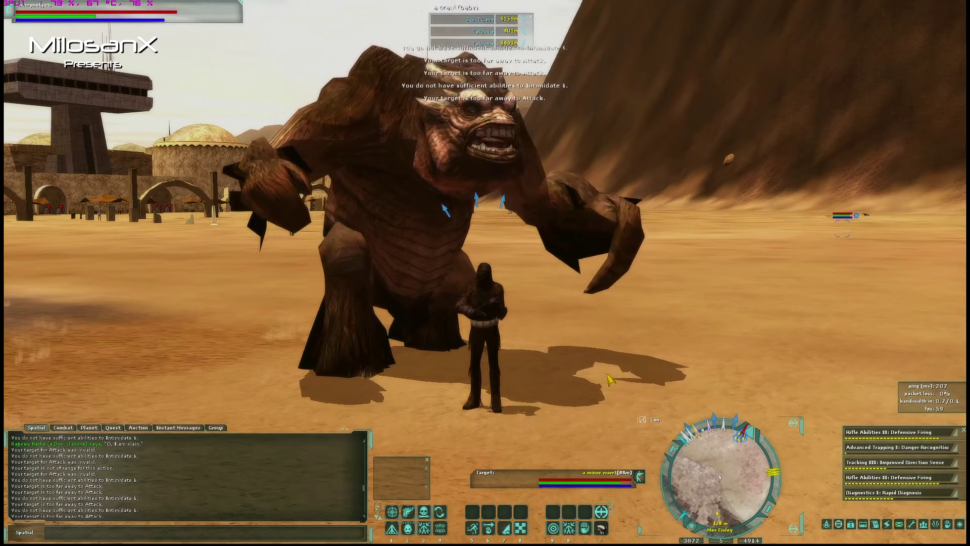
key(alt+Tab)
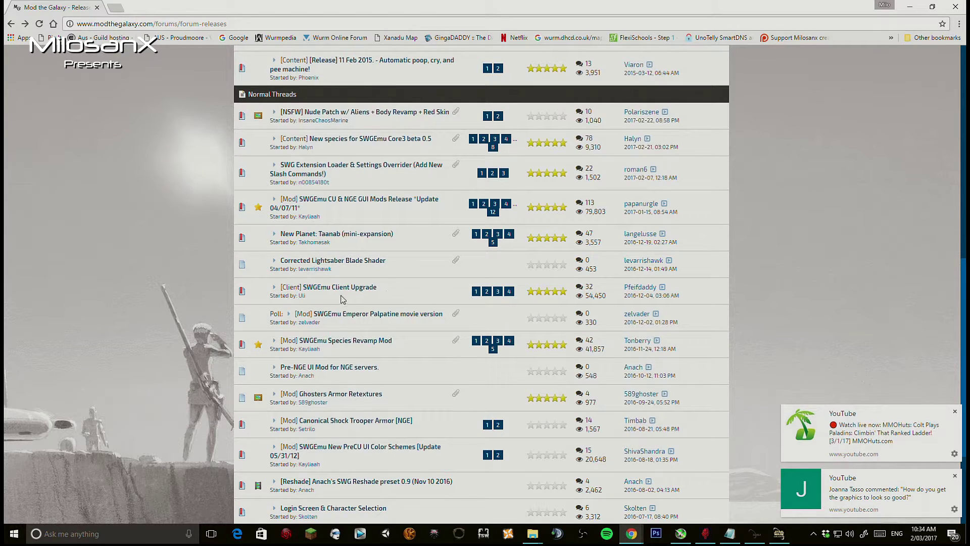
Step: Close both YouTube notifications and open the [Client] SWGEmu Client Upgrade thread
click(955, 413)
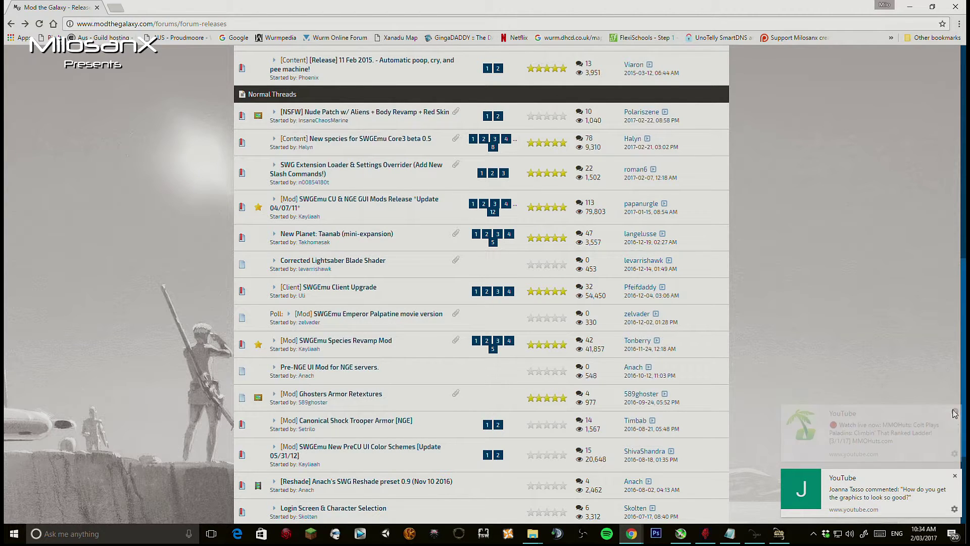
click(956, 477)
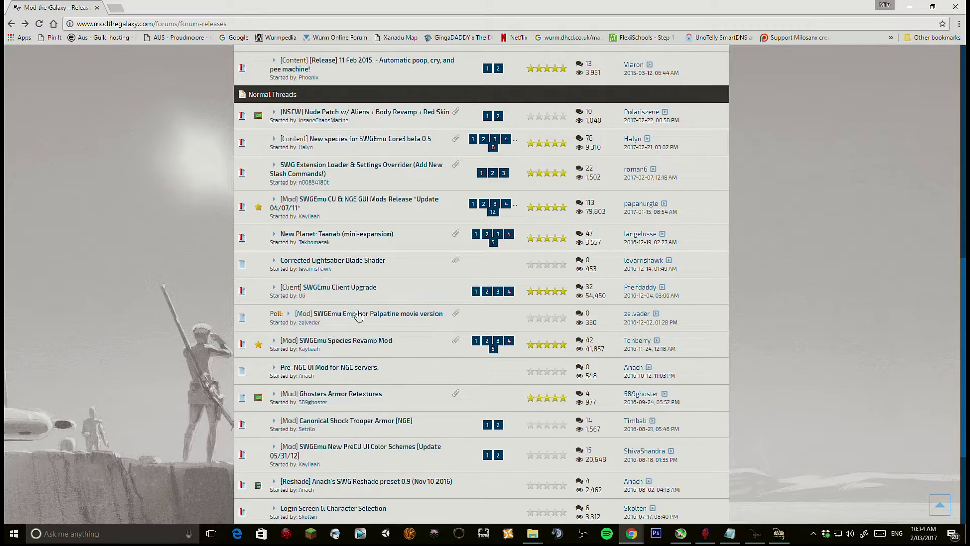
click(352, 292)
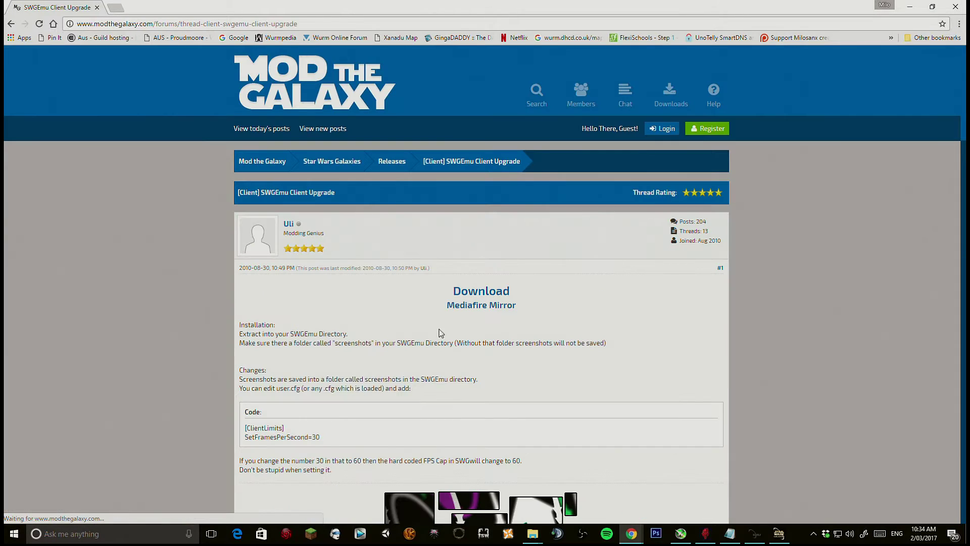
scroll(520, 364, down, 2)
scroll(420, 289, down, 2)
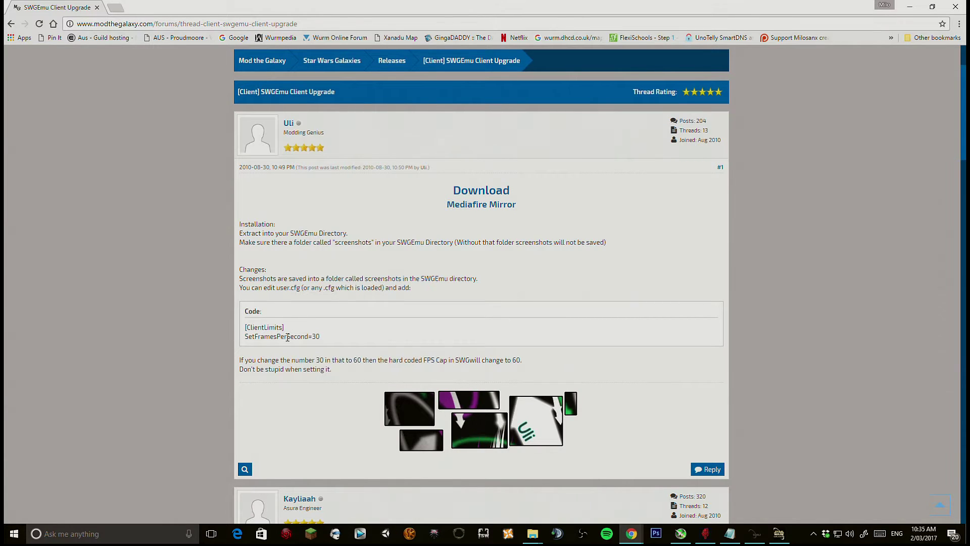
Step: Select the ClientLimits and SetFramesPerSecond code lines, then bring up the SWGEmu folder
drag(245, 328, 305, 340)
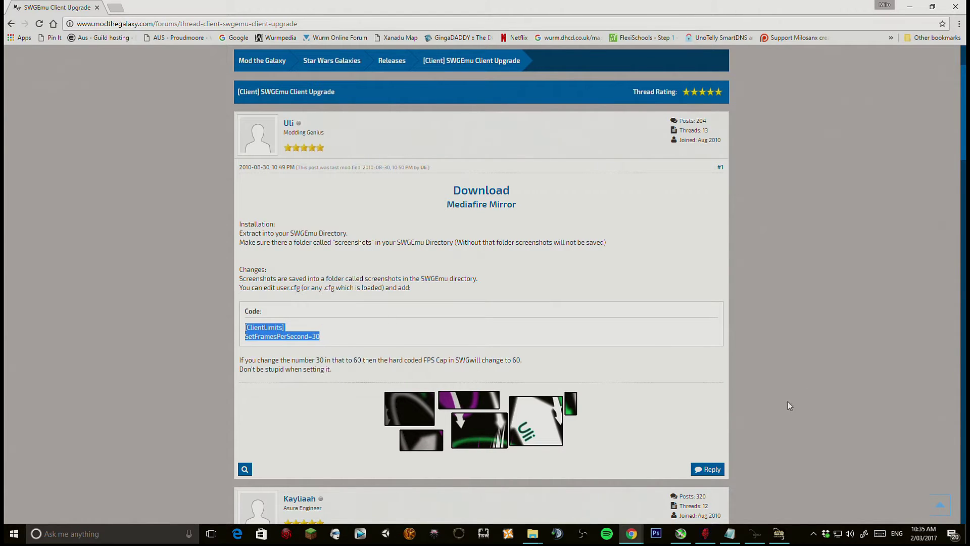
click(532, 535)
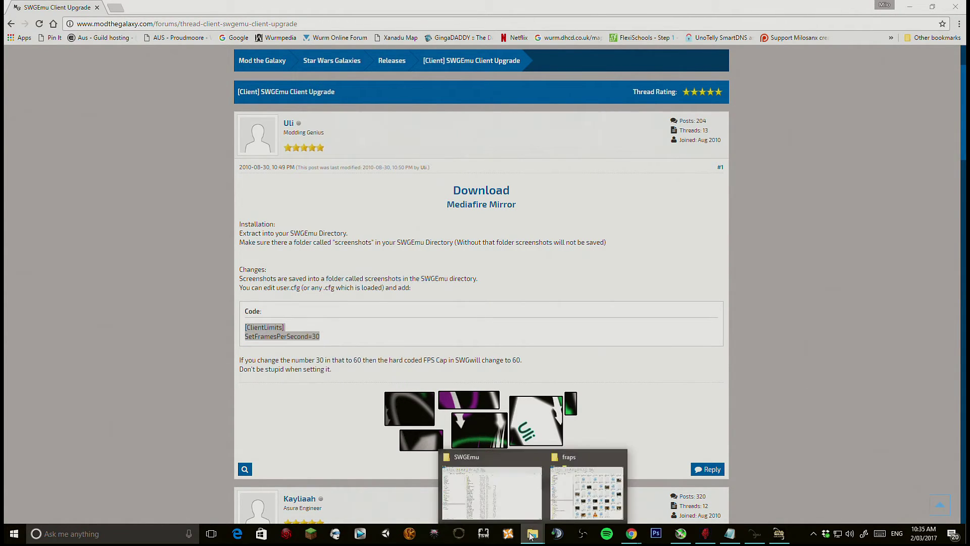
click(492, 493)
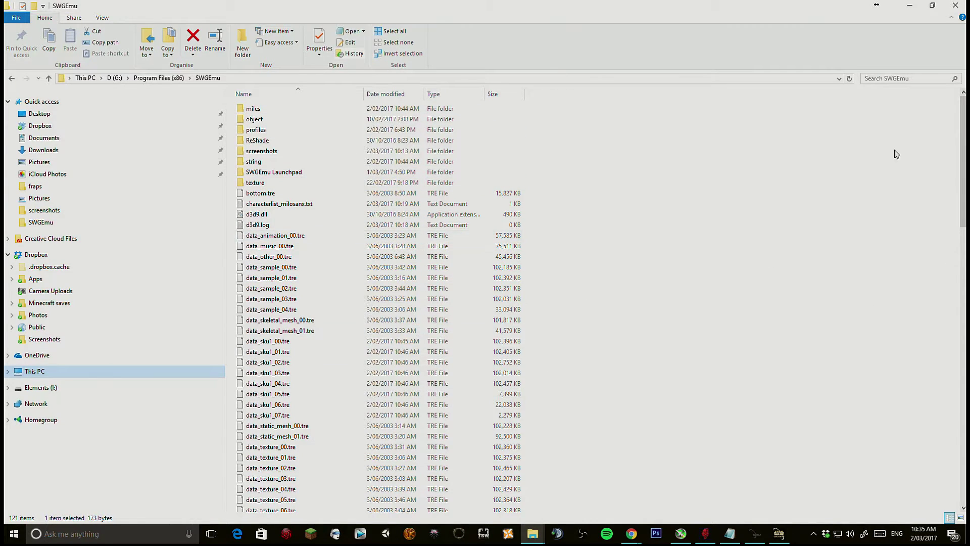
drag(963, 145, 961, 337)
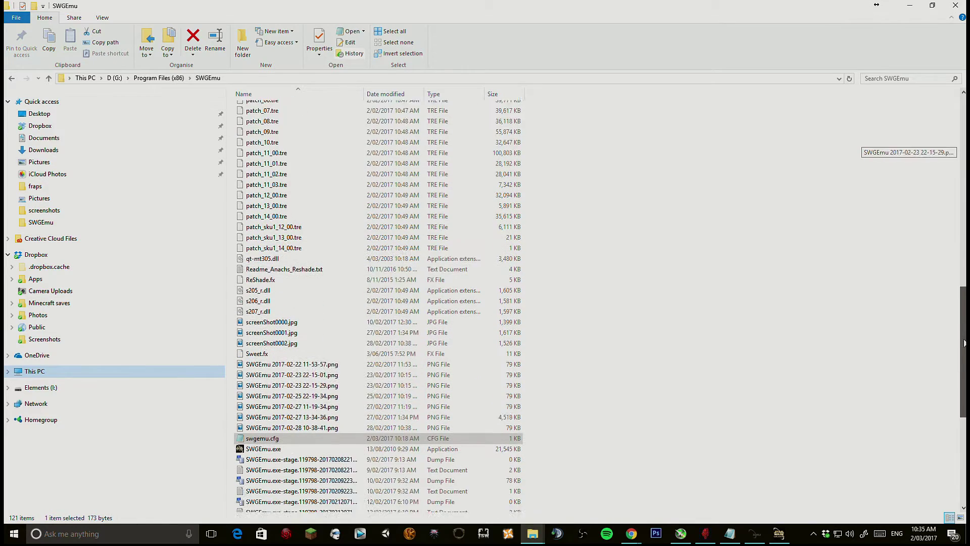
Step: Open swgemu.cfg from the SWGEmu folder in Notepad
double_click(342, 336)
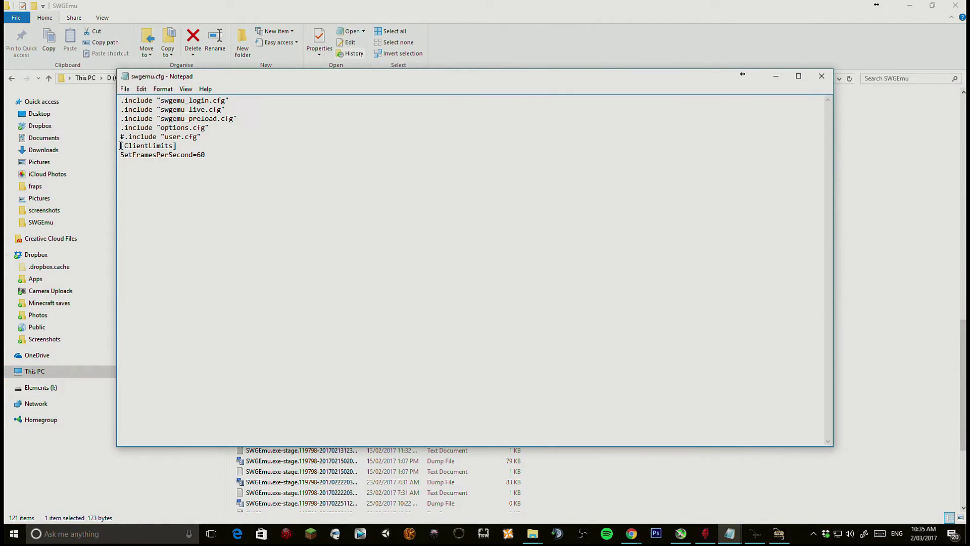
Step: Save swgemu.cfg with its [ClientLimits] SetFramesPerSecond=60 lines and minimize Notepad
drag(121, 146, 195, 155)
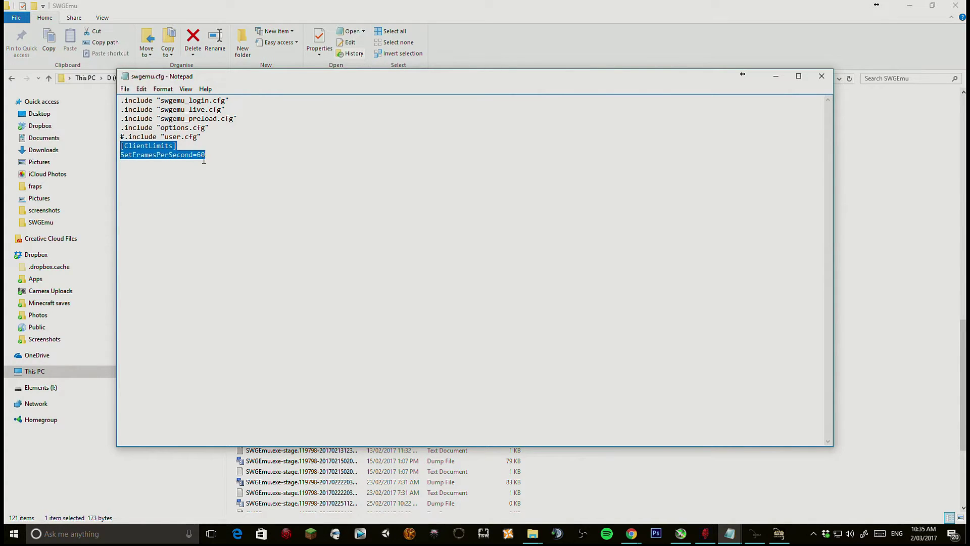
click(125, 89)
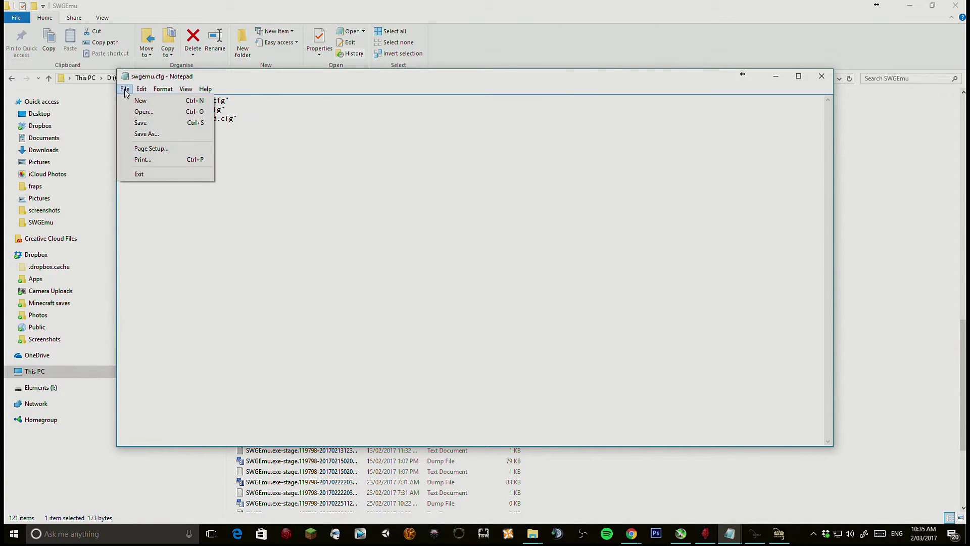
click(141, 122)
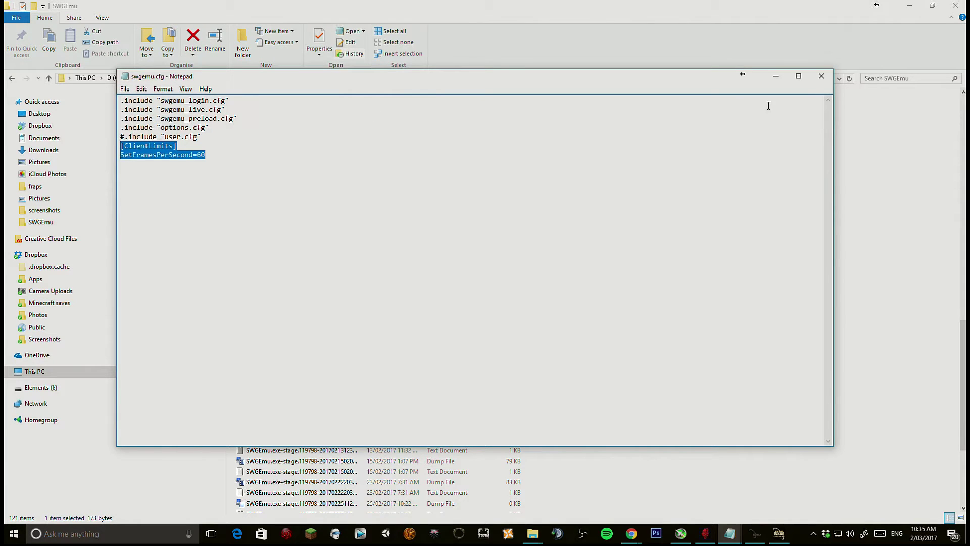
click(780, 76)
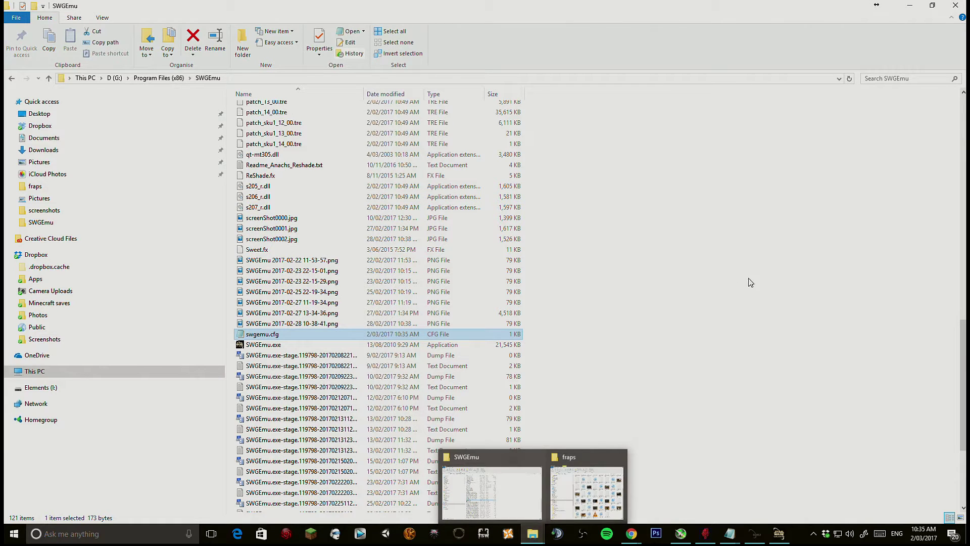
mouse_move(631, 534)
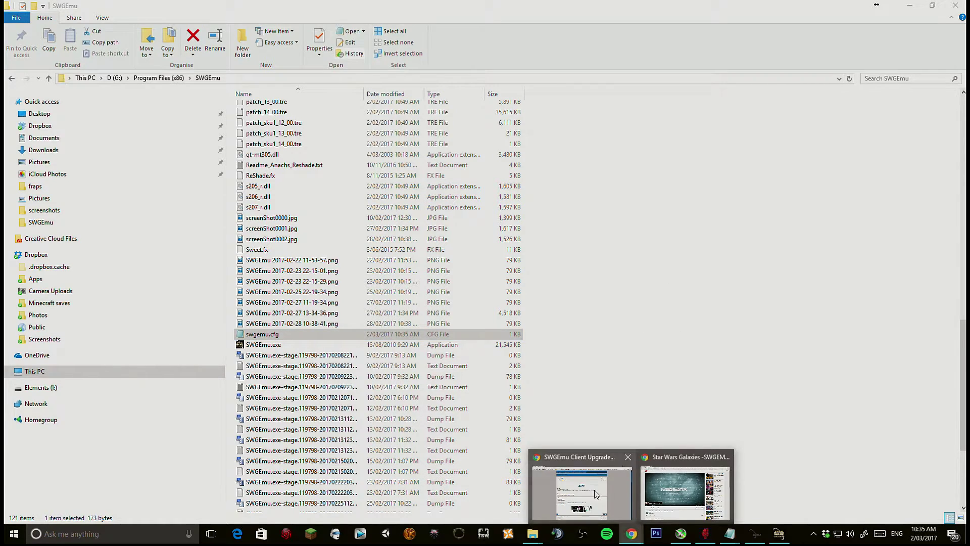
click(582, 489)
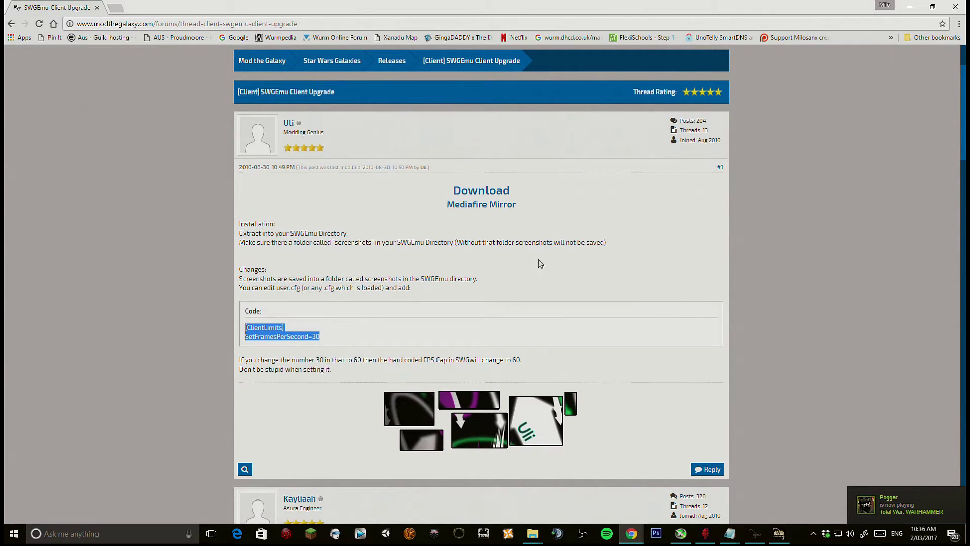
click(532, 534)
click(493, 478)
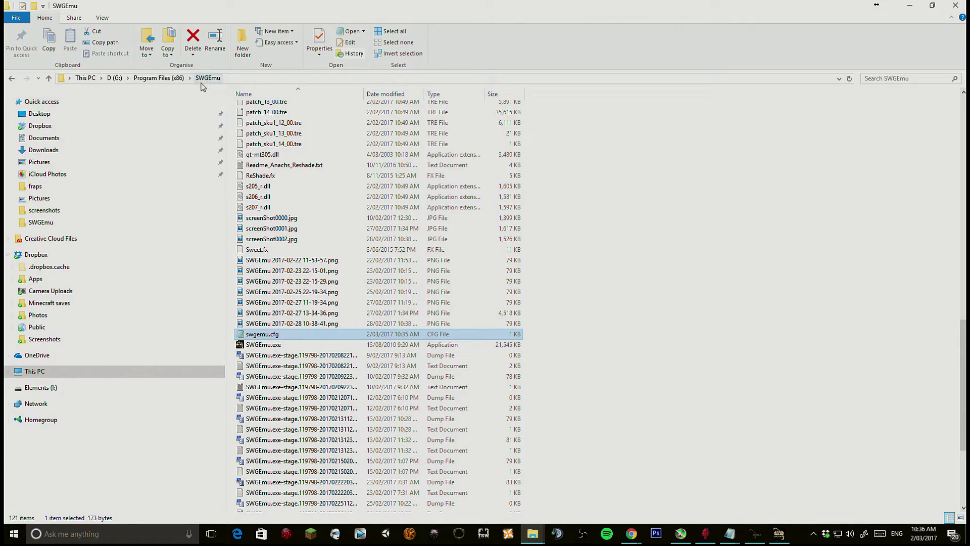
Step: Check the sizes of SWGEmu.exe and swgemu.cfg, then switch to the running game
click(294, 345)
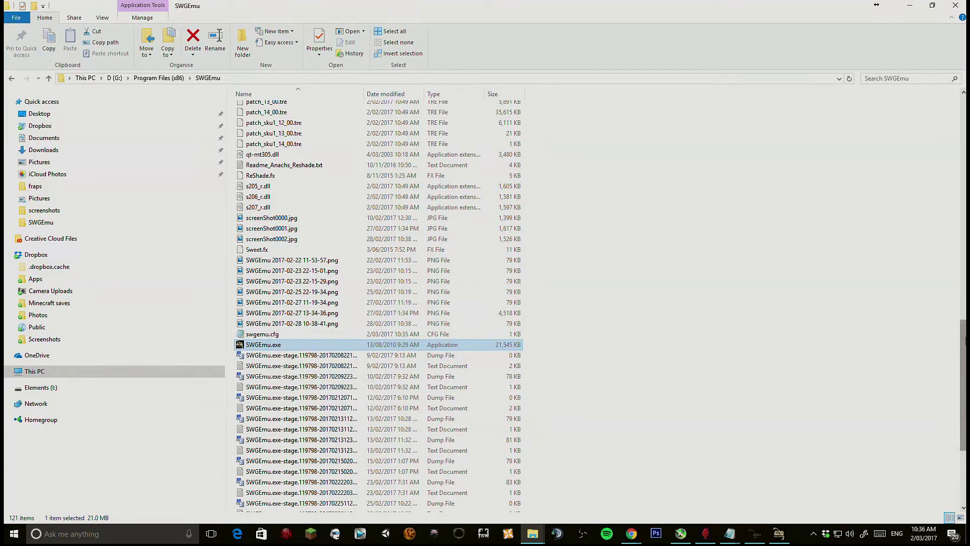
drag(963, 349, 949, 114)
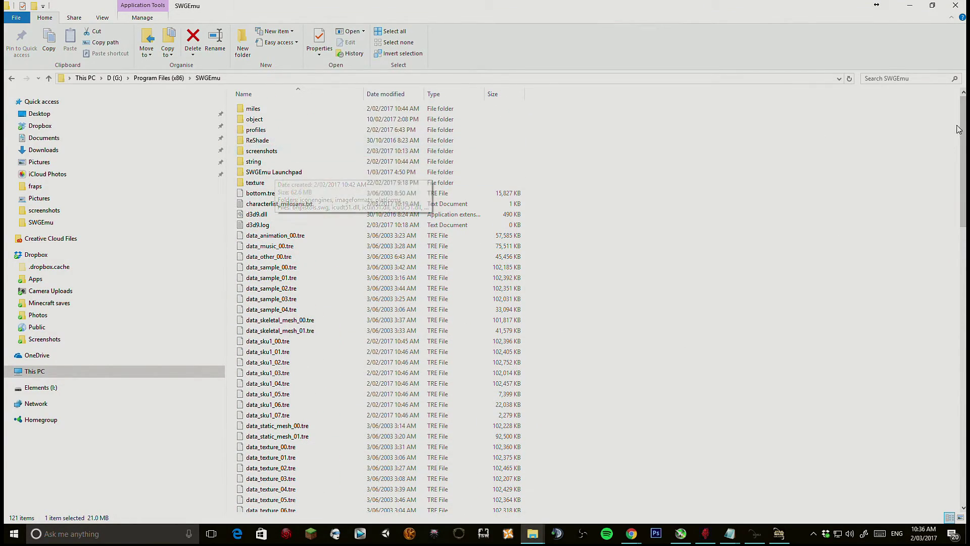
drag(962, 130, 963, 288)
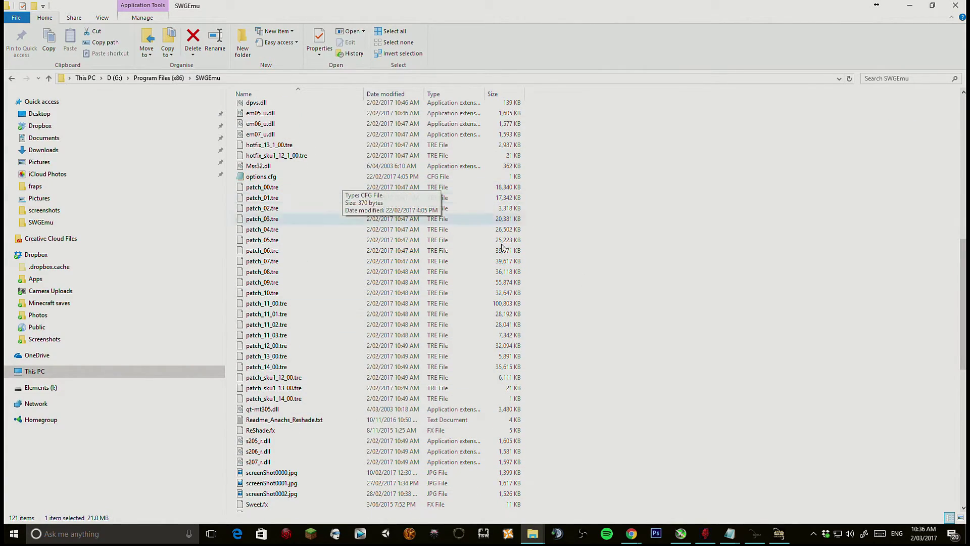
drag(962, 295, 963, 356)
click(517, 342)
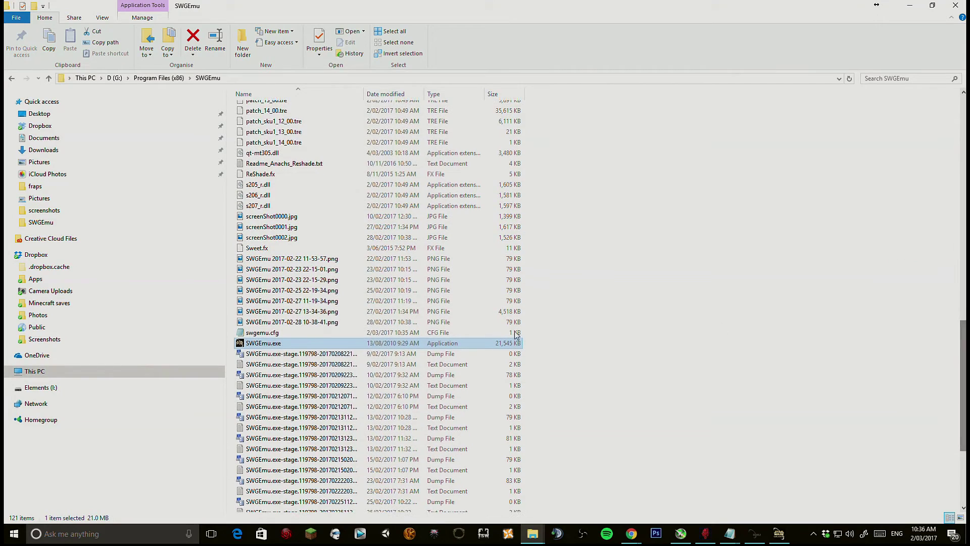
click(262, 332)
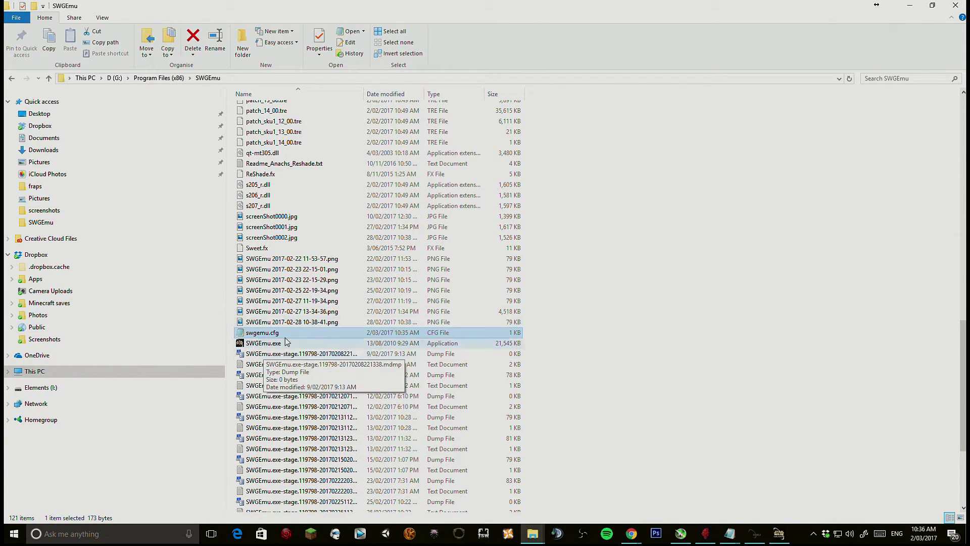
click(275, 343)
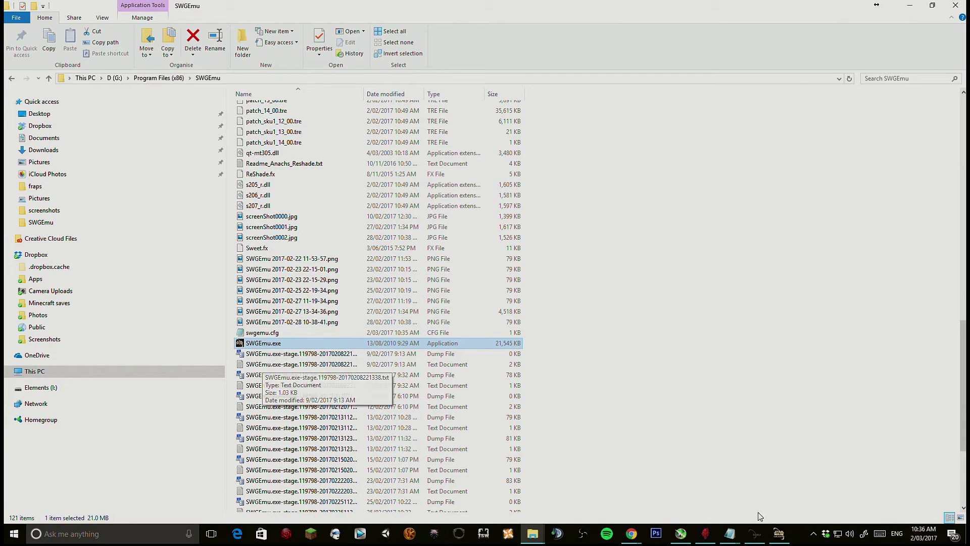
click(780, 533)
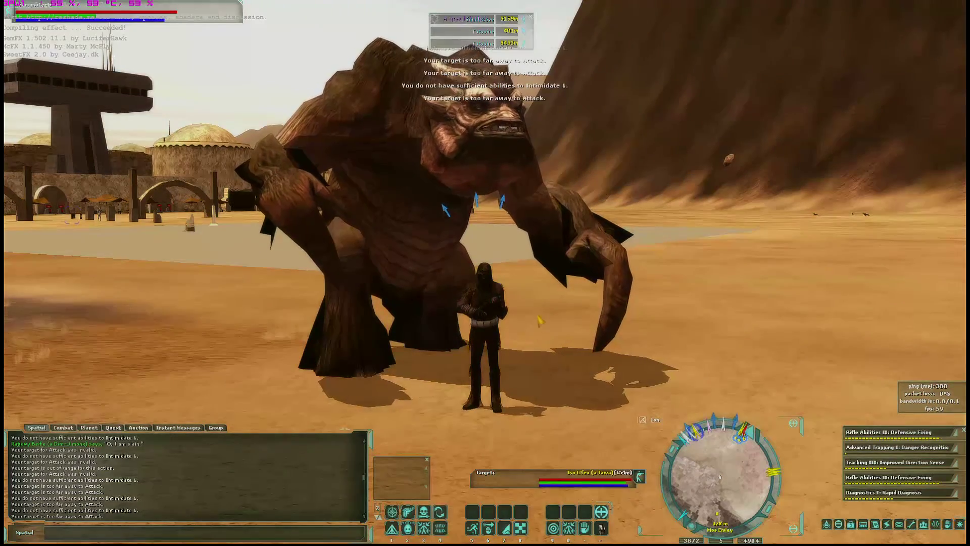
Step: Move around the rancor near Mos Eisley while the fps readout stays near 60
key(w)
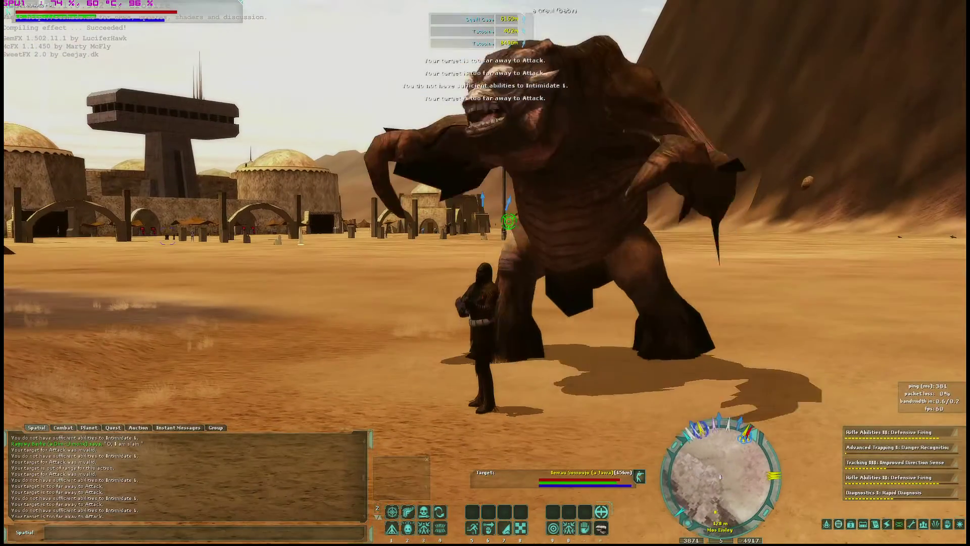
key(w)
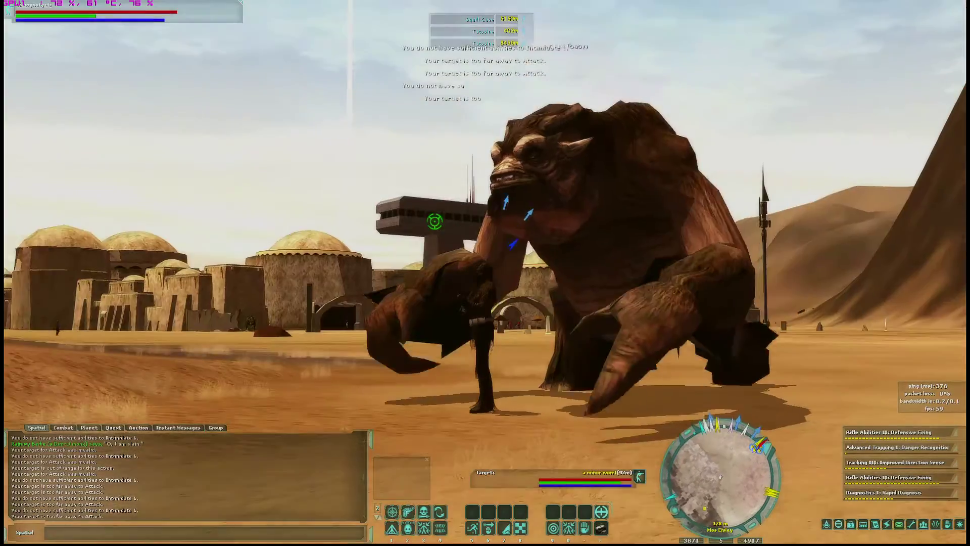
key(w)
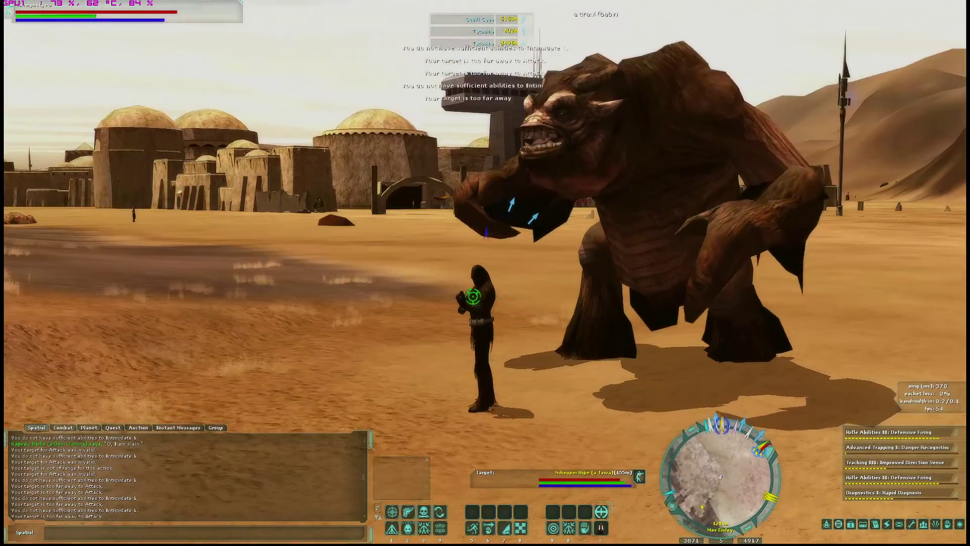